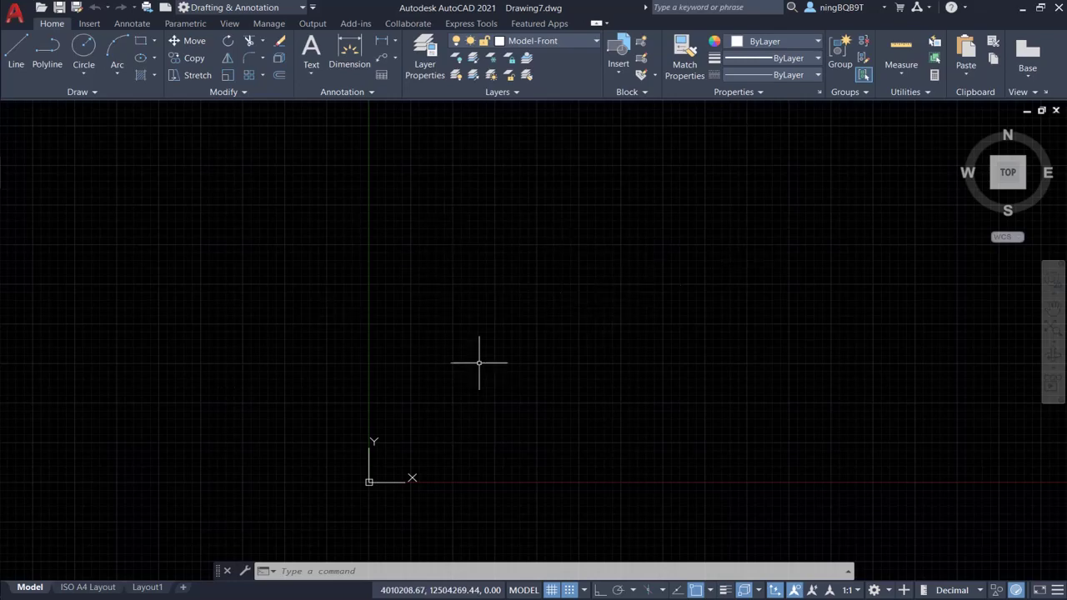
# Bring up the shortcut menu for the empty Drawing7 drawing area.
pyautogui.rightClick(584, 308)
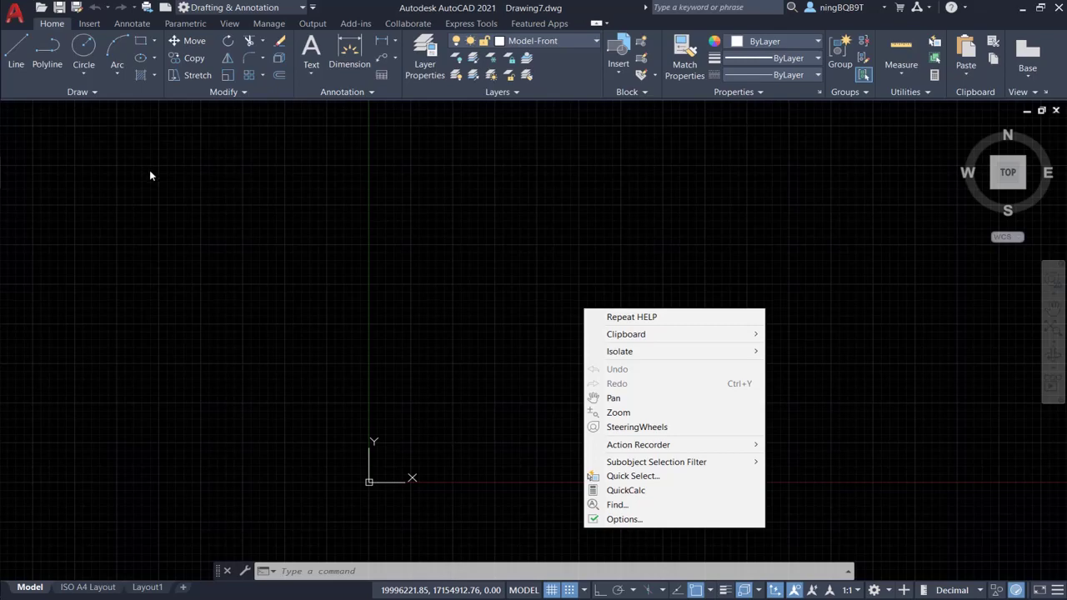
# Draw a horizontal line across the canvas centre, then open the canvas shortcut menu to repeat LINE.
pyautogui.click(17, 52)
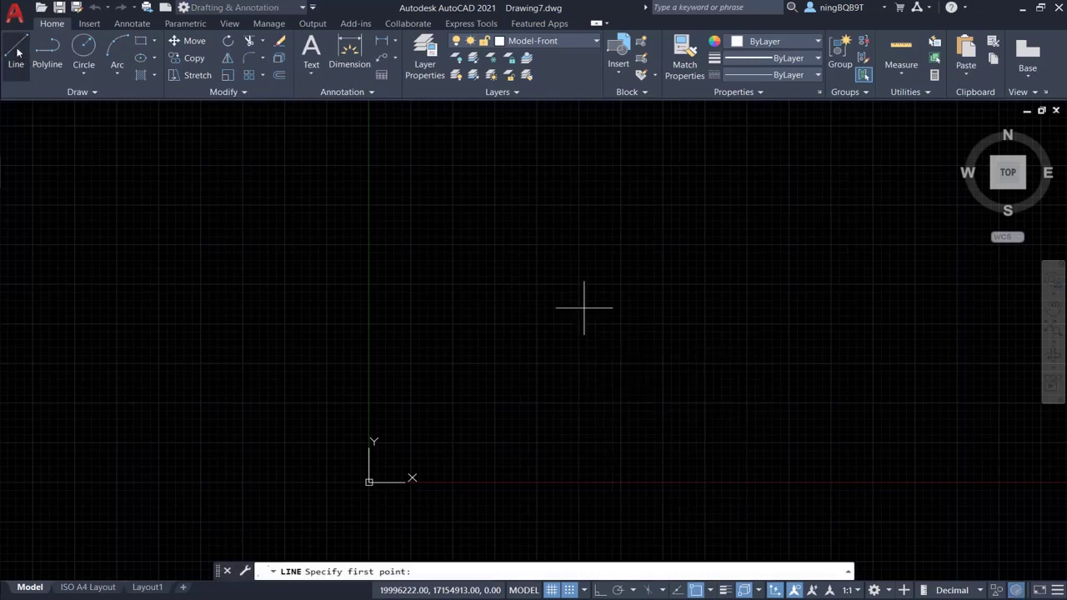
pyautogui.click(433, 298)
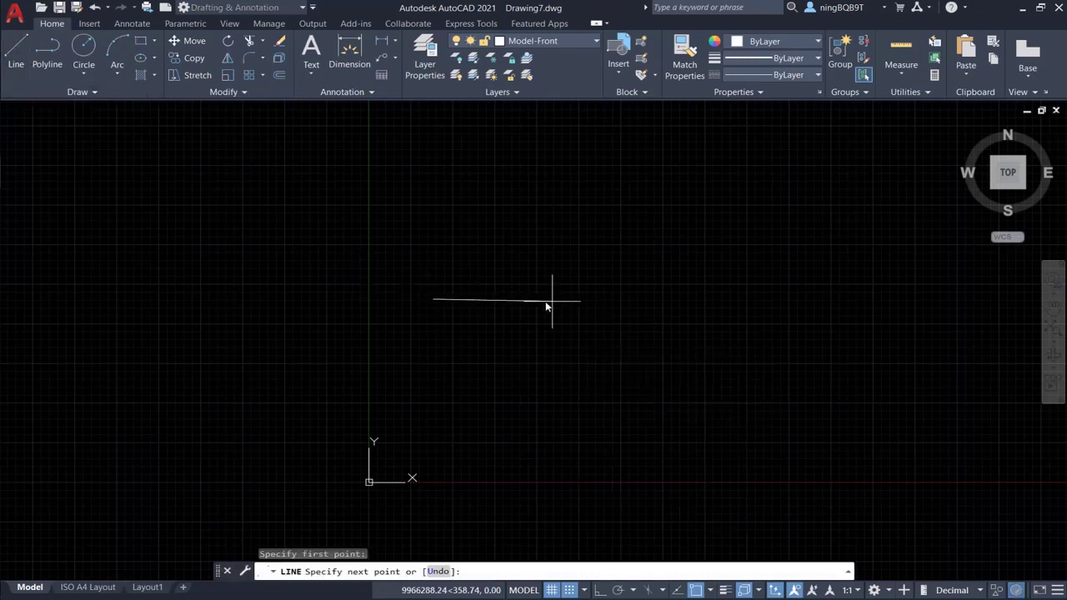
pyautogui.click(599, 298)
pyautogui.press('Return')
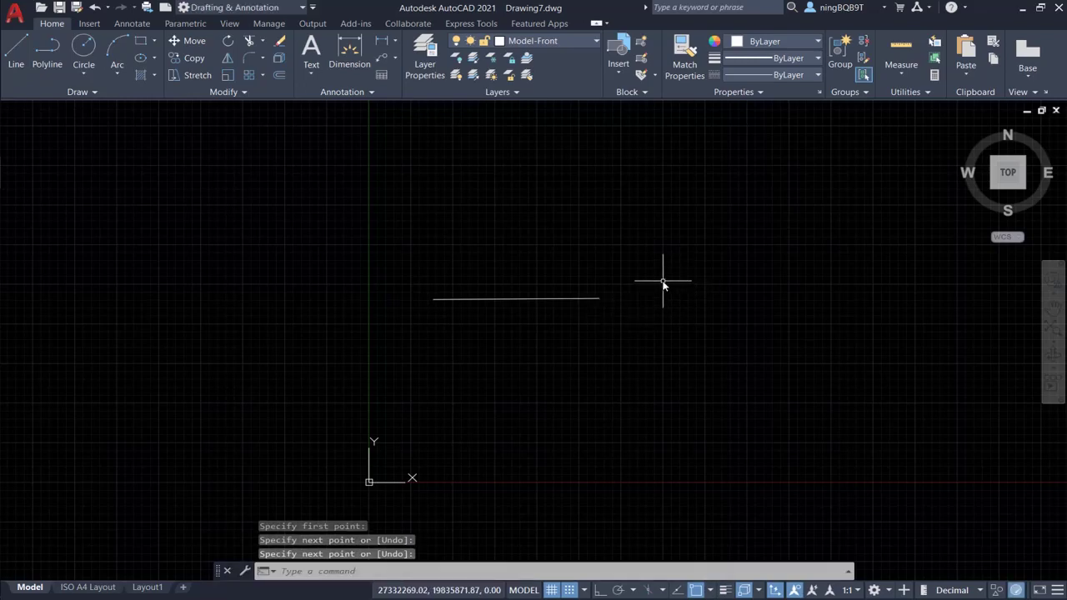
pyautogui.rightClick(662, 284)
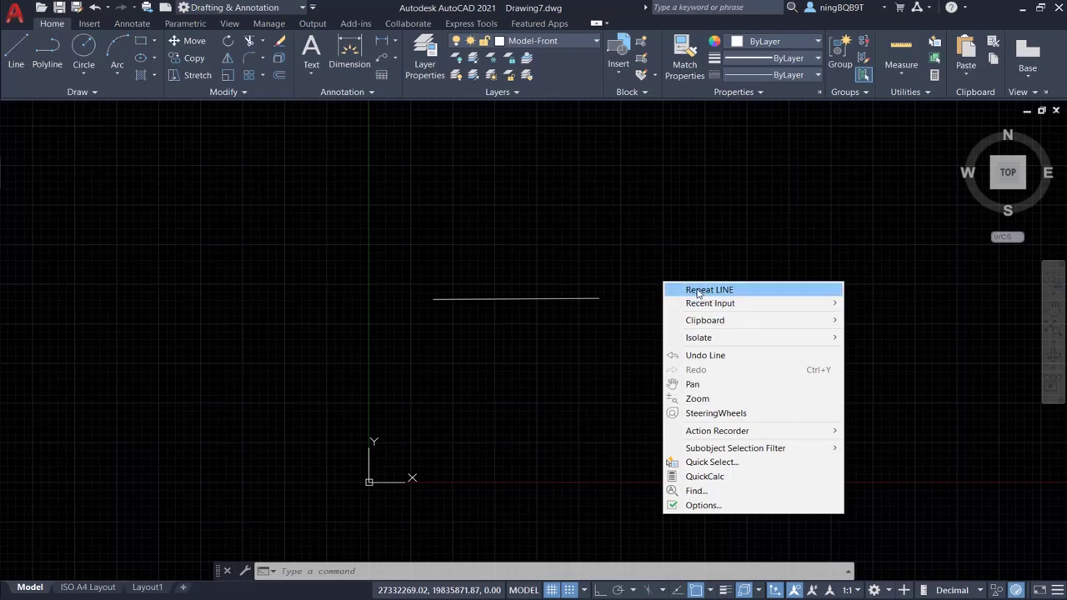
pyautogui.moveTo(707, 308)
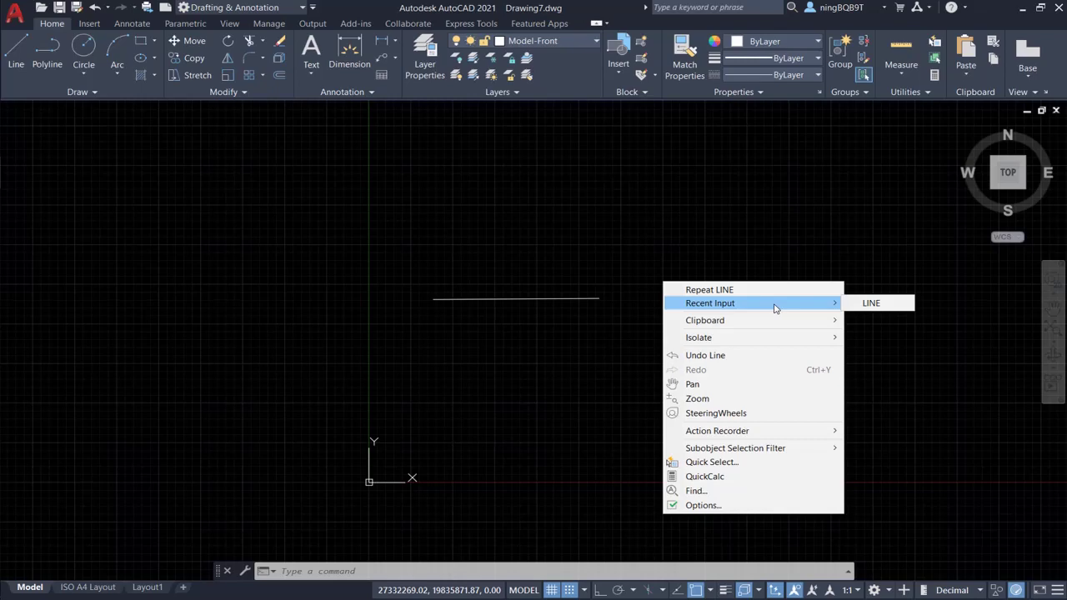
# Draw a circle above the line's right end, then view the shortcut menu's Clipboard and Recent Input options.
pyautogui.click(89, 49)
pyautogui.click(590, 235)
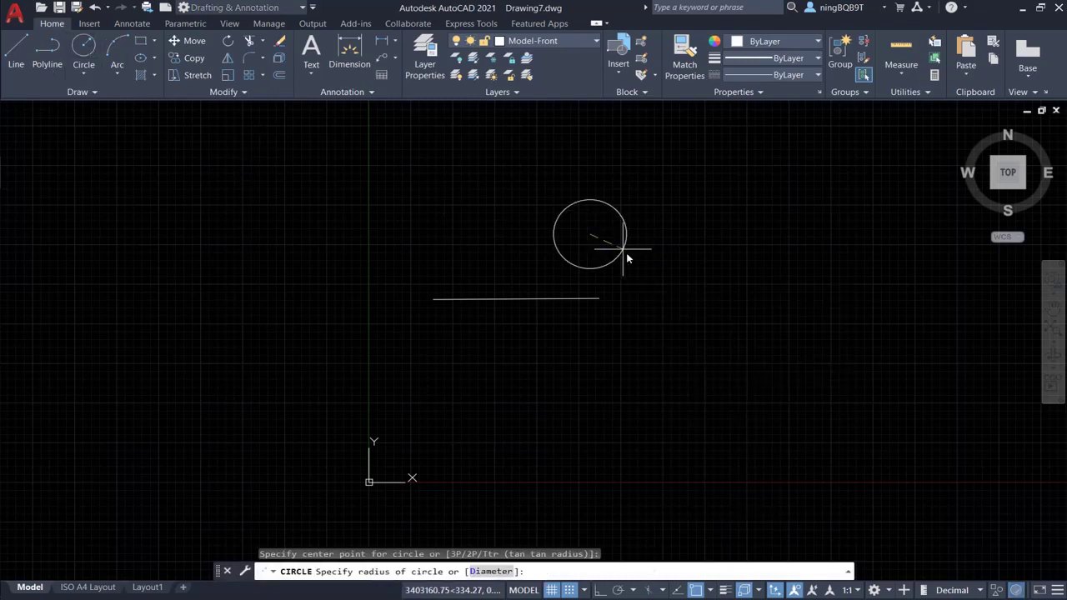
pyautogui.click(663, 285)
pyautogui.rightClick(752, 296)
pyautogui.moveTo(812, 333)
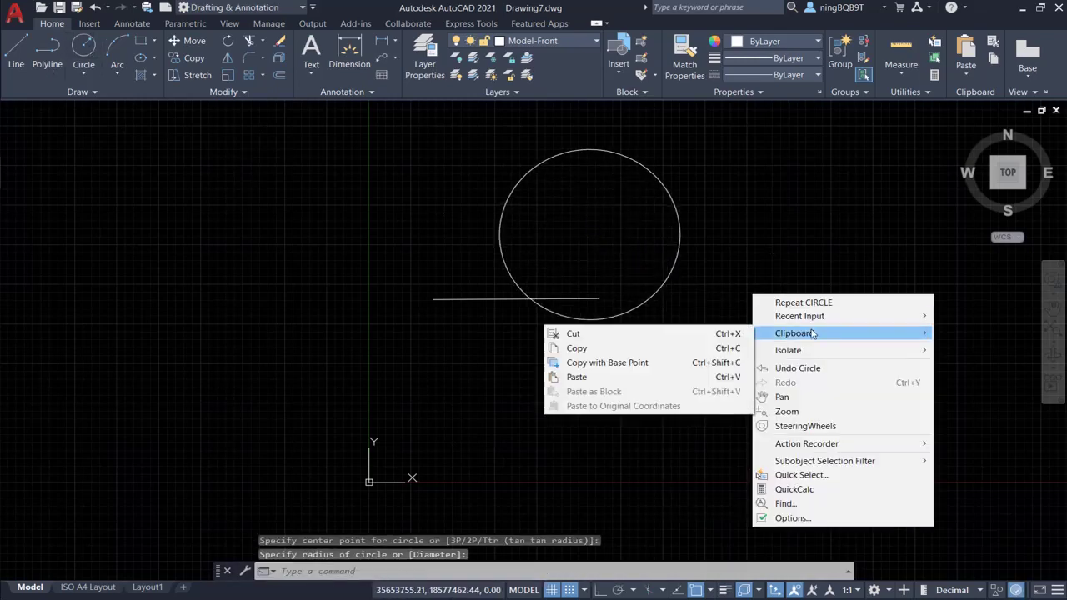
pyautogui.moveTo(851, 320)
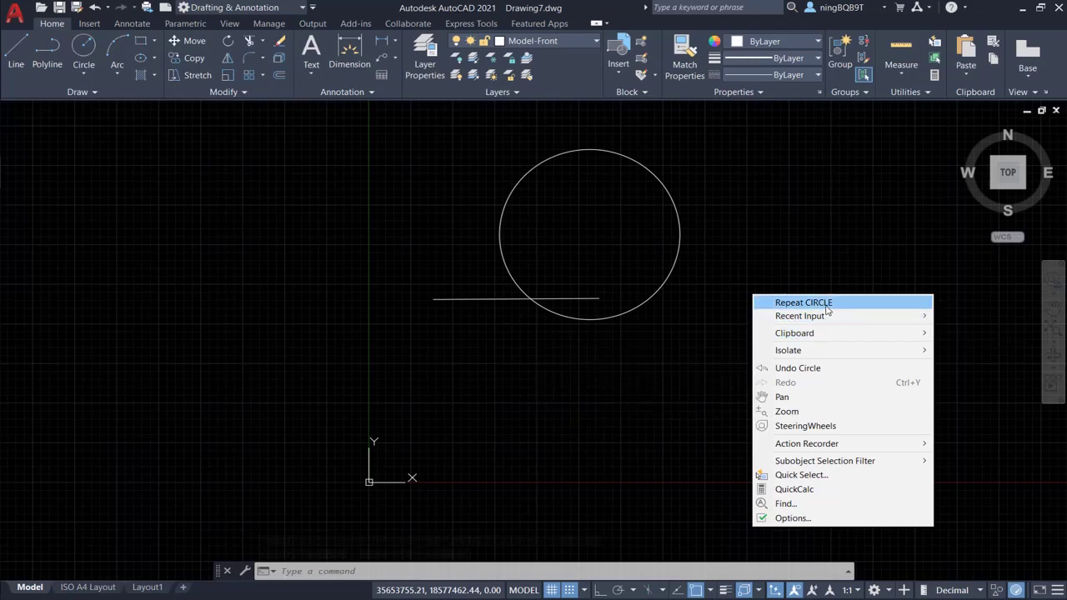
# Crossing-select the circle and line, then draw a small rectangle to the circle's lower right.
pyautogui.click(650, 364)
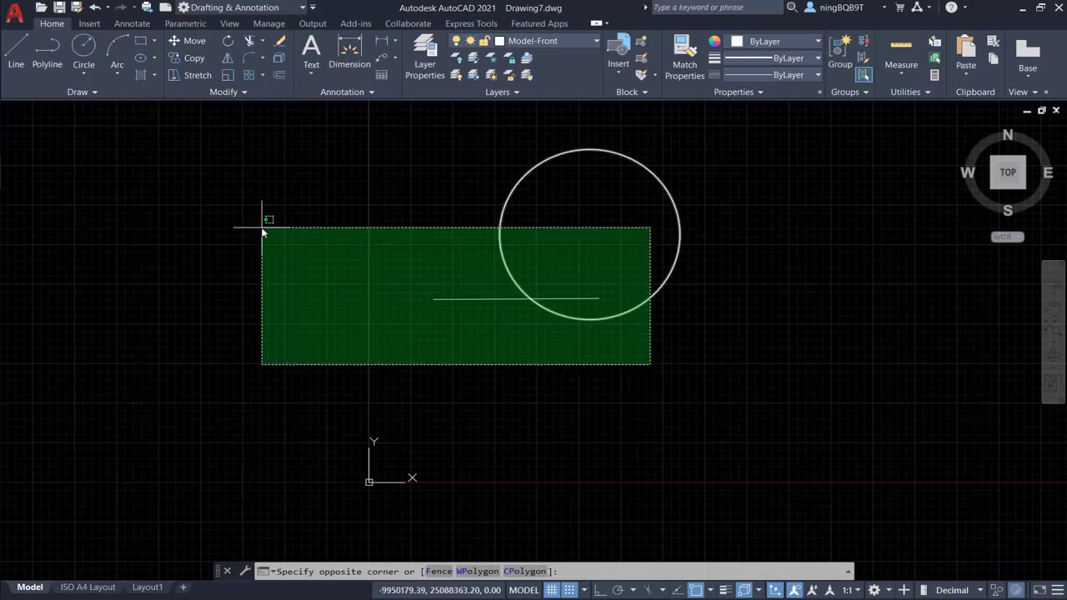
pyautogui.click(288, 291)
pyautogui.click(141, 40)
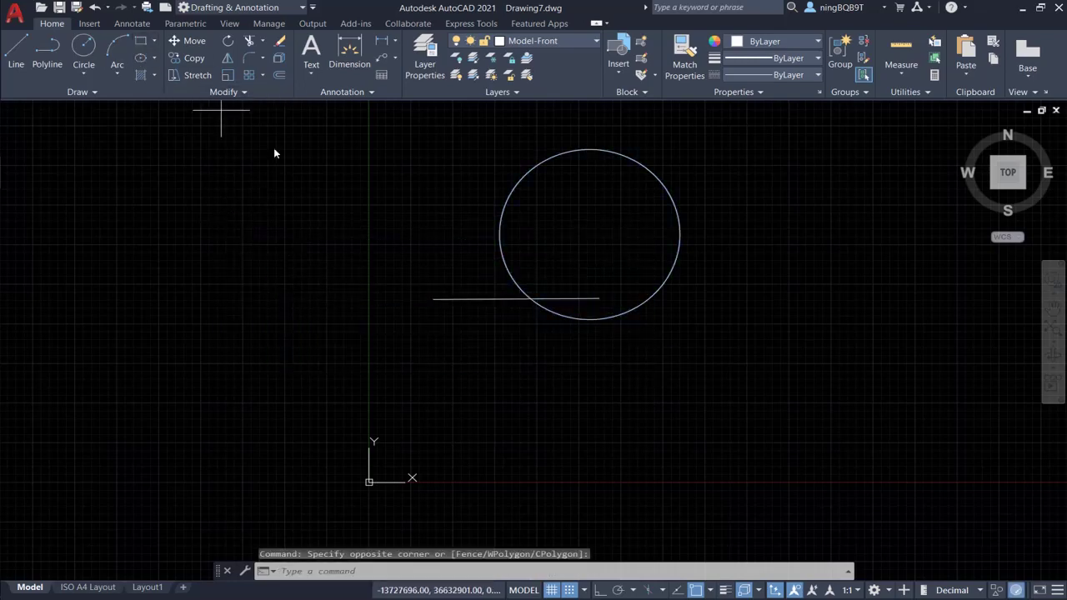
pyautogui.click(712, 327)
pyautogui.click(821, 371)
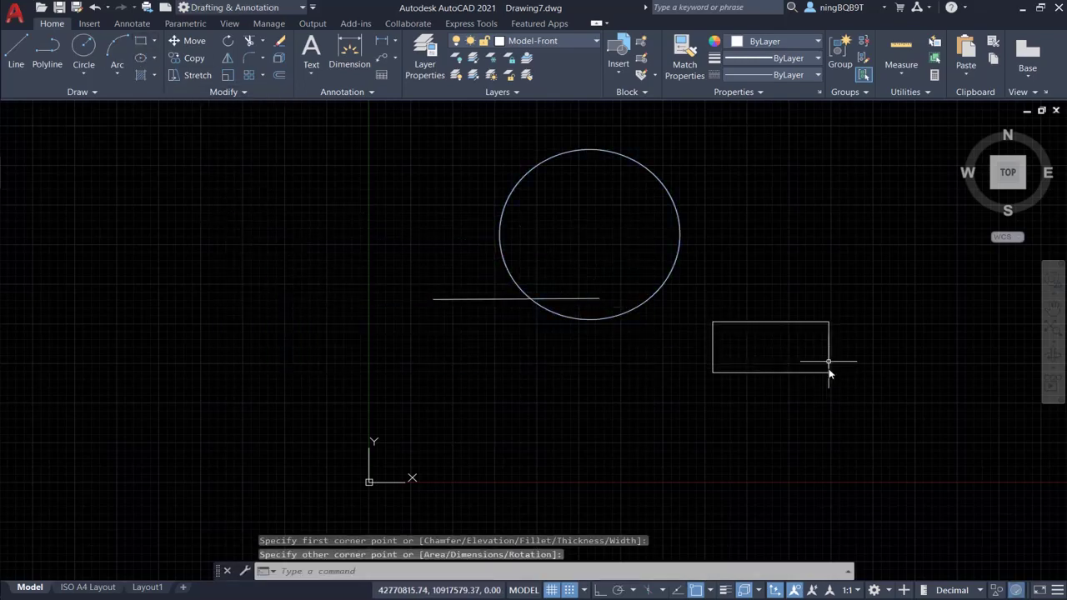
# Review the canvas shortcut menu's Recent Input, Undo Rectang, Pan and QuickCalc options.
pyautogui.rightClick(751, 250)
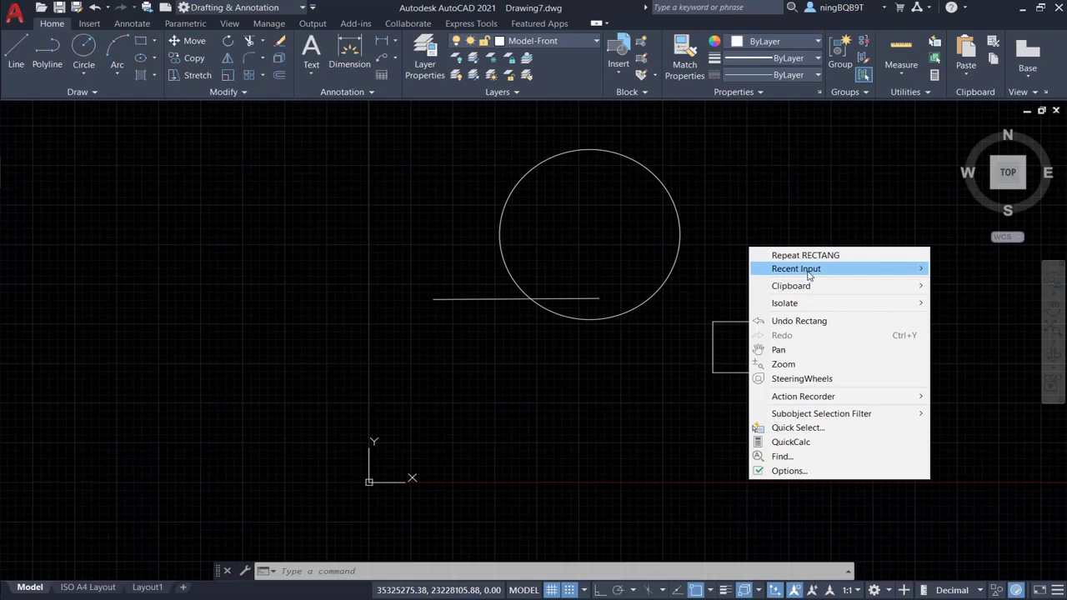
pyautogui.moveTo(816, 275)
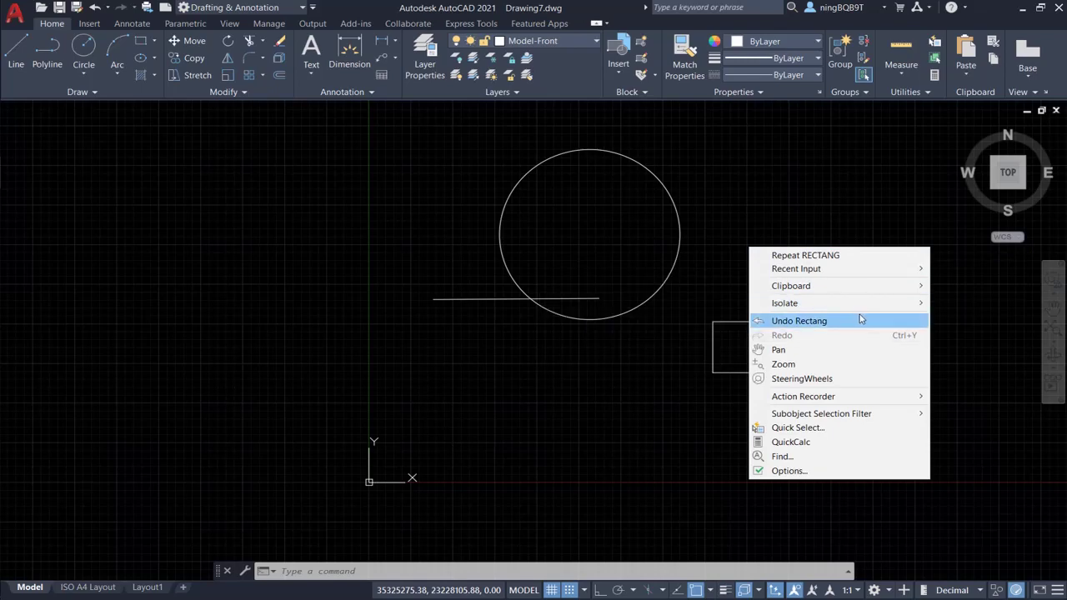
pyautogui.moveTo(838, 306)
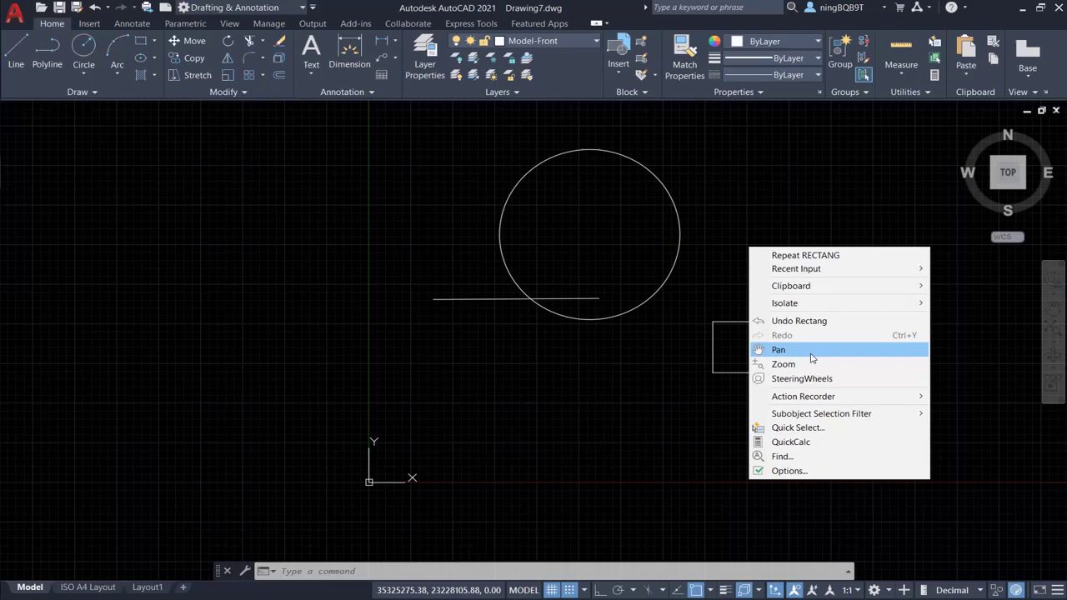
pyautogui.moveTo(817, 398)
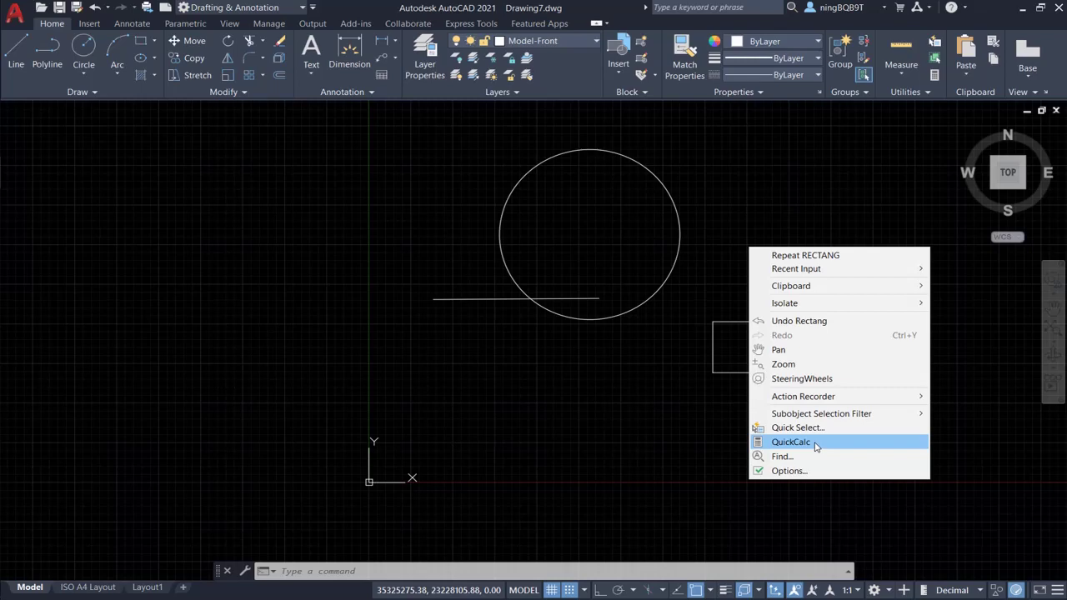
# Open the QuickCalc calculator, then close its palette to reveal the whole drawing.
pyautogui.click(814, 442)
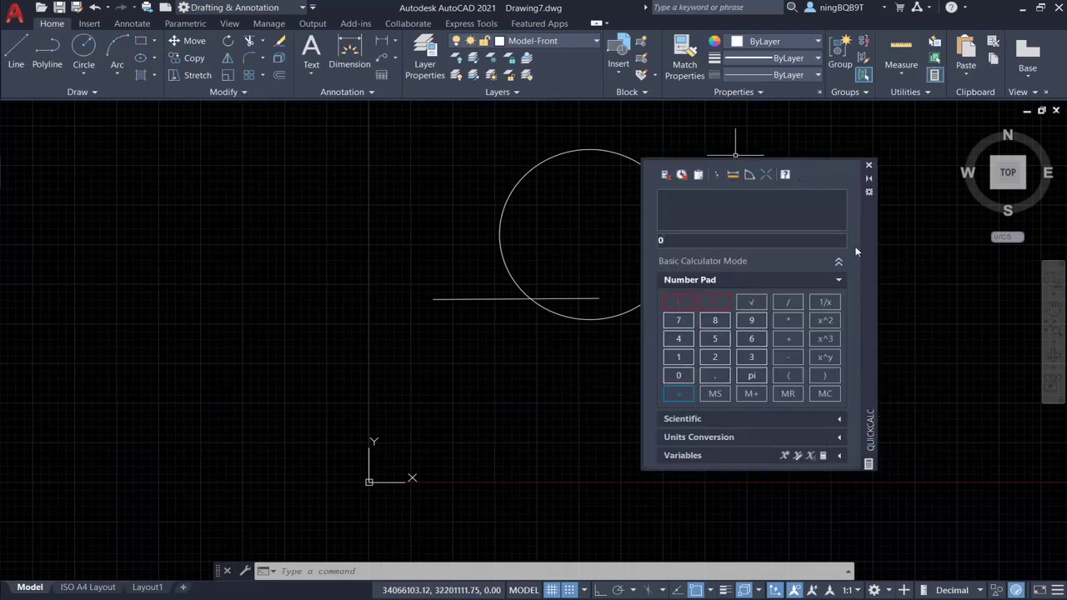
pyautogui.click(870, 168)
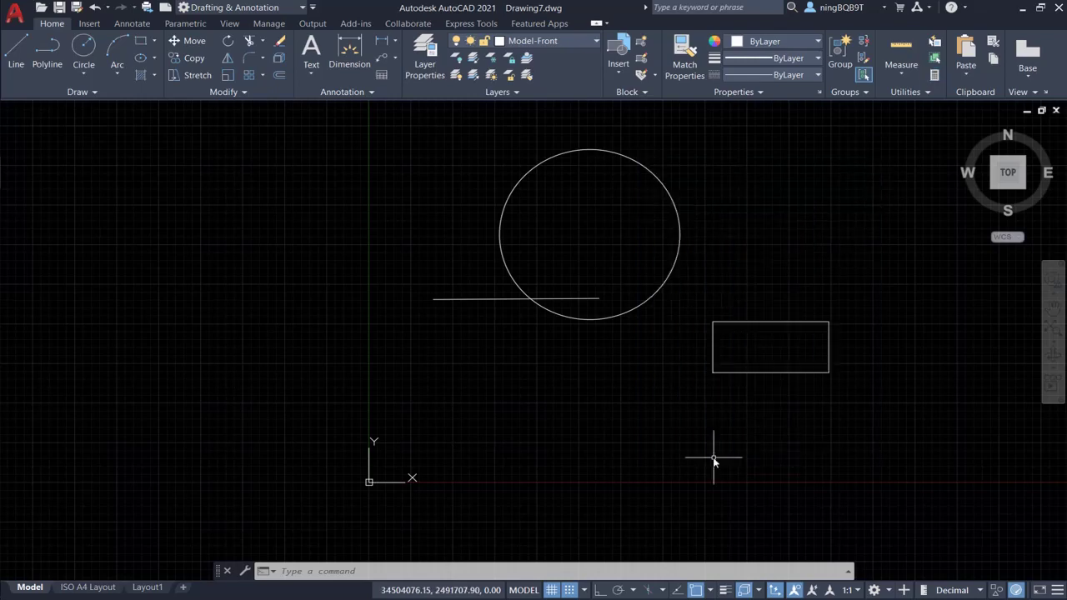
pyautogui.rightClick(622, 401)
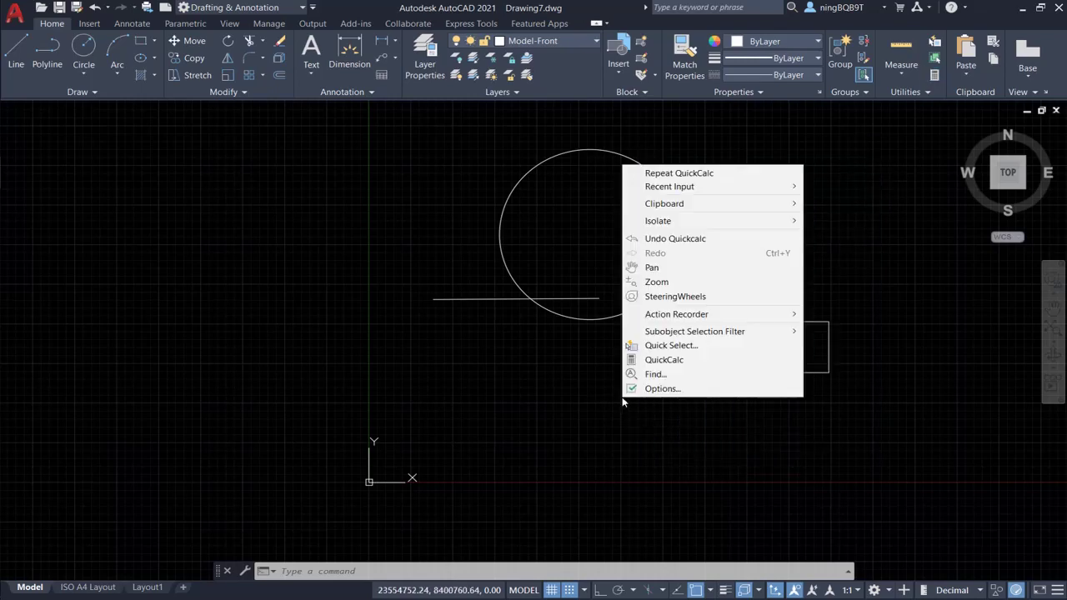
pyautogui.click(663, 388)
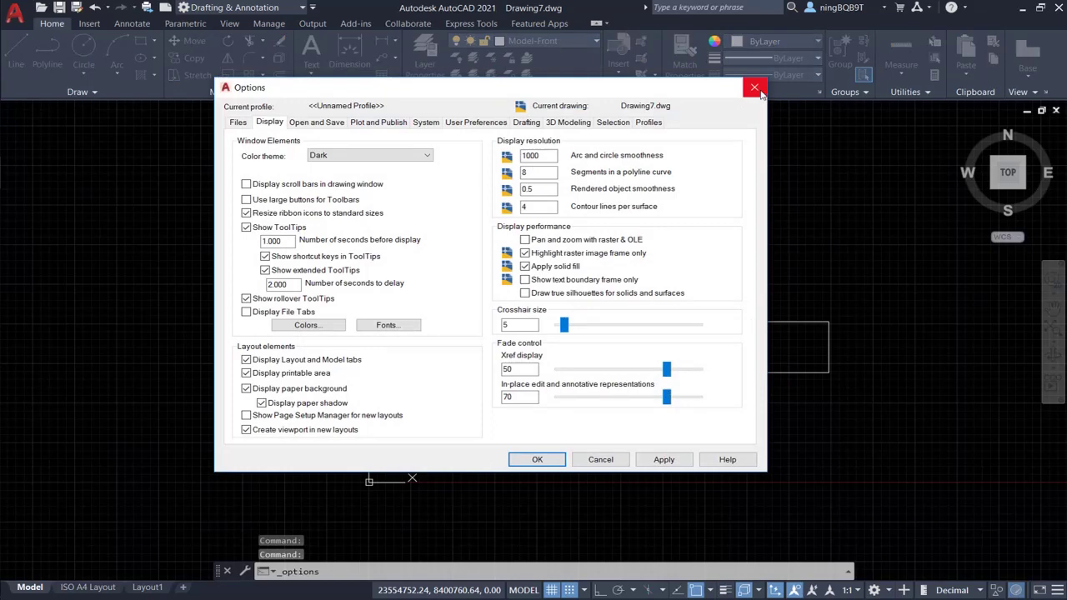
pyautogui.click(754, 88)
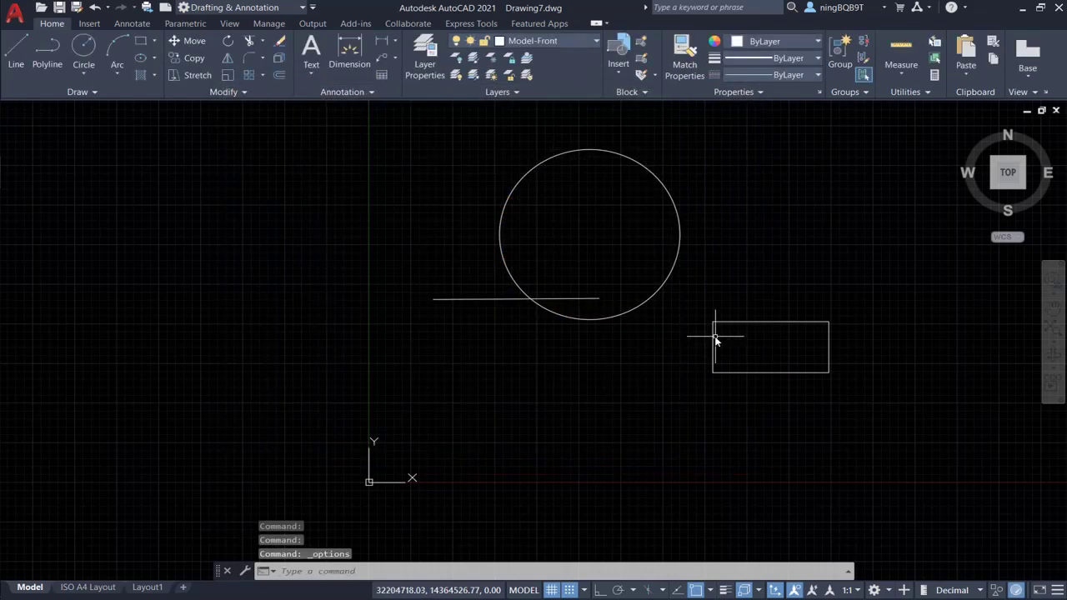
pyautogui.click(13, 15)
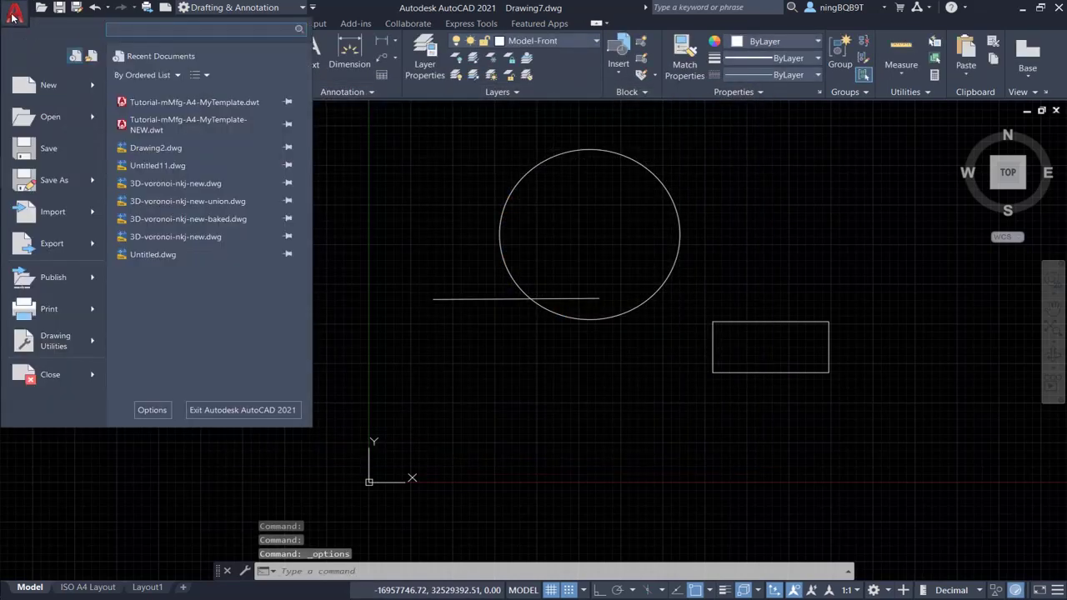
pyautogui.click(152, 410)
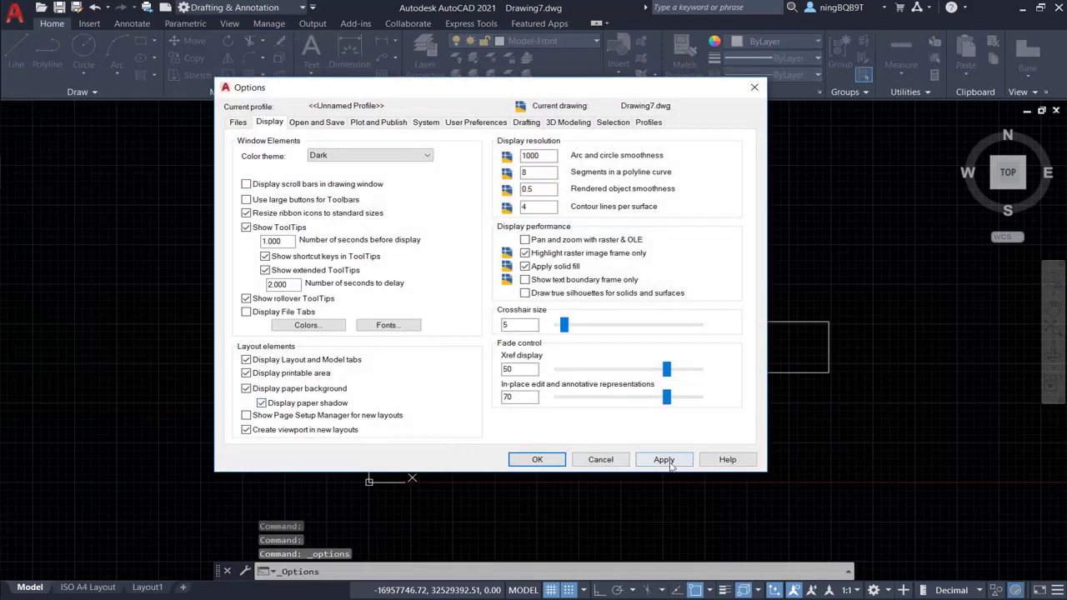
pyautogui.click(602, 456)
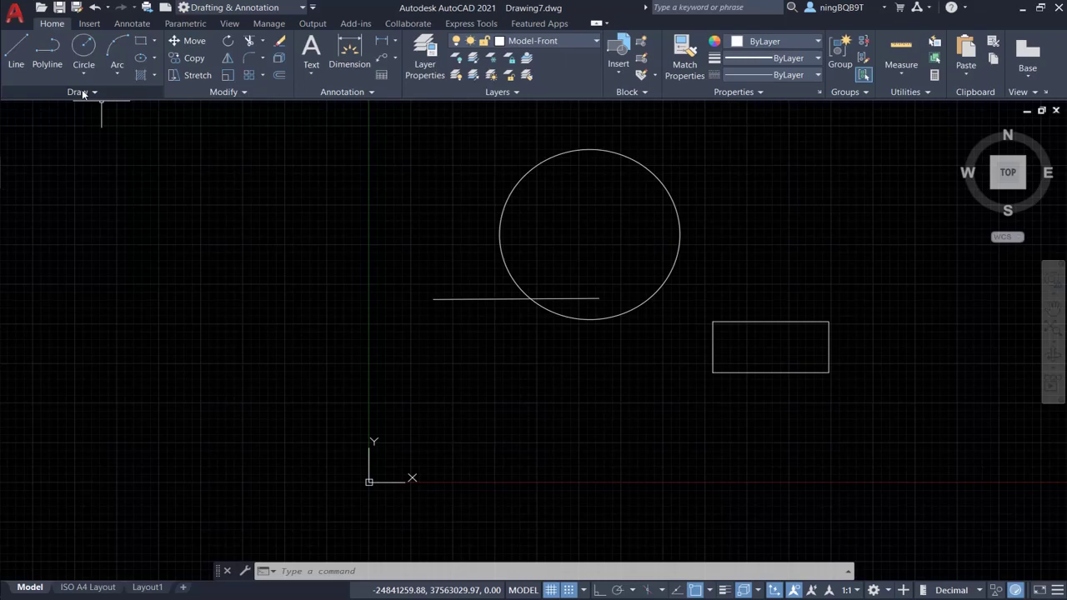
pyautogui.rightClick(83, 94)
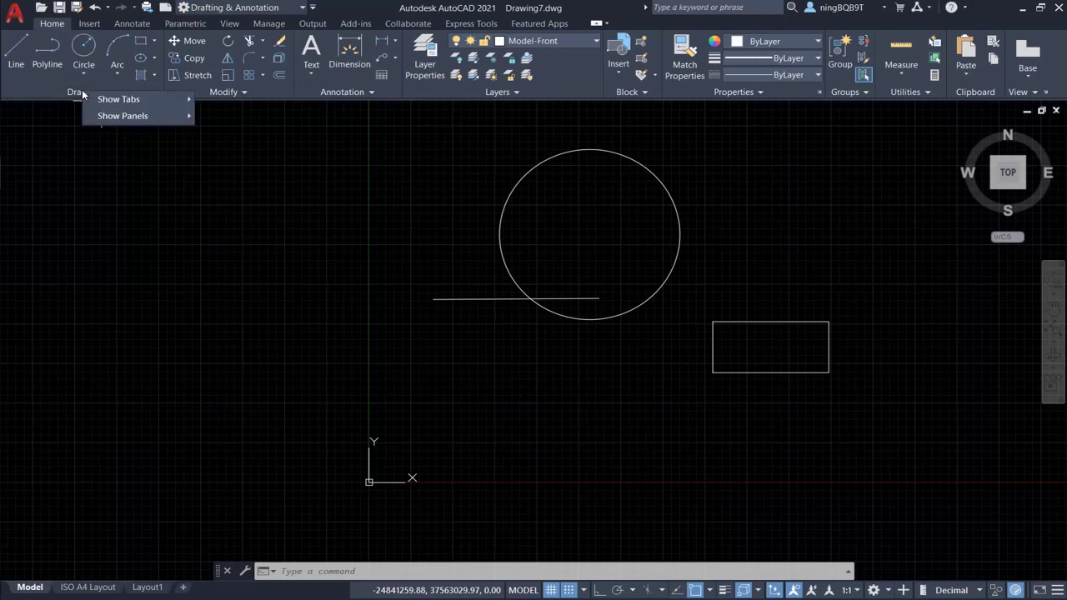
pyautogui.moveTo(116, 99)
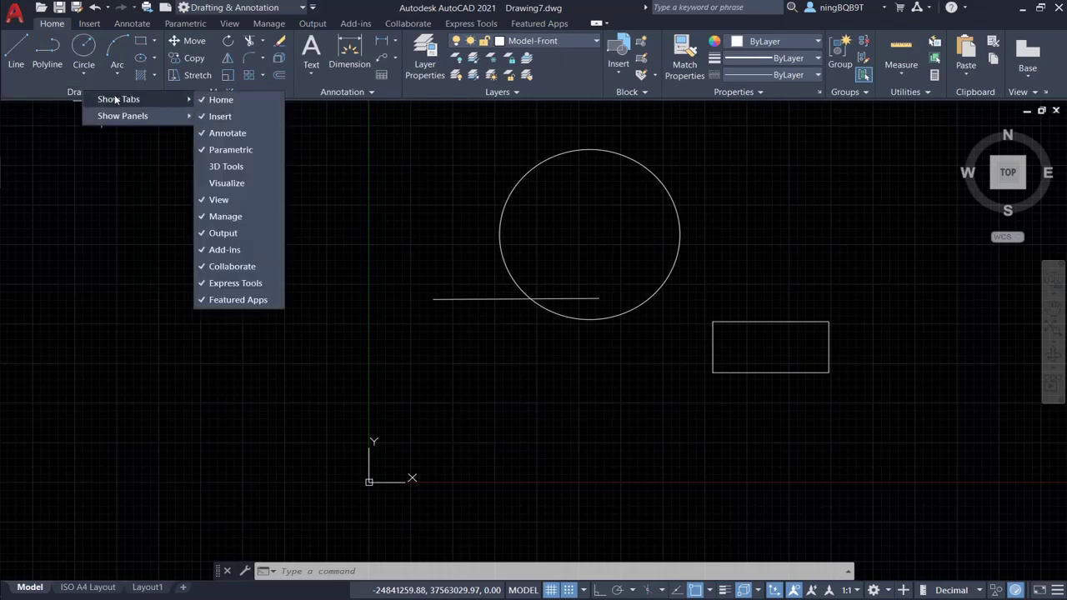
pyautogui.moveTo(122, 122)
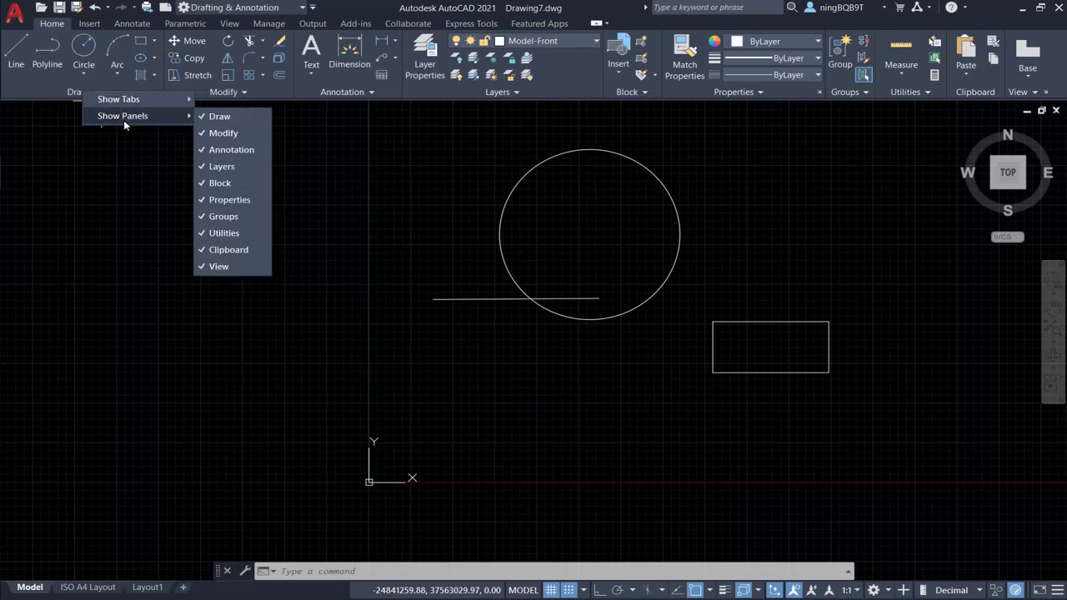
pyautogui.rightClick(466, 96)
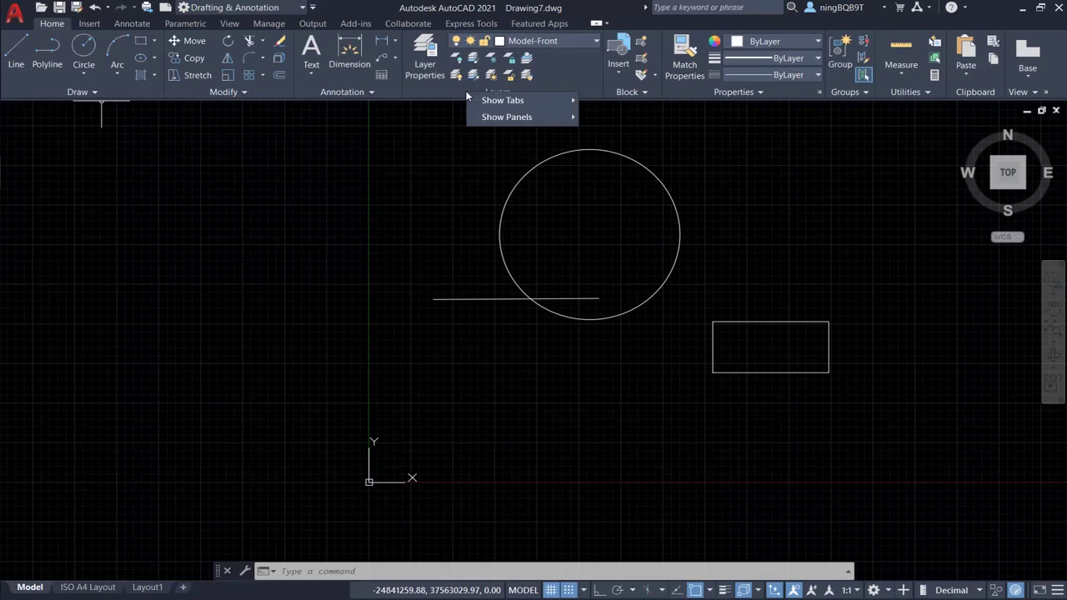
pyautogui.moveTo(511, 102)
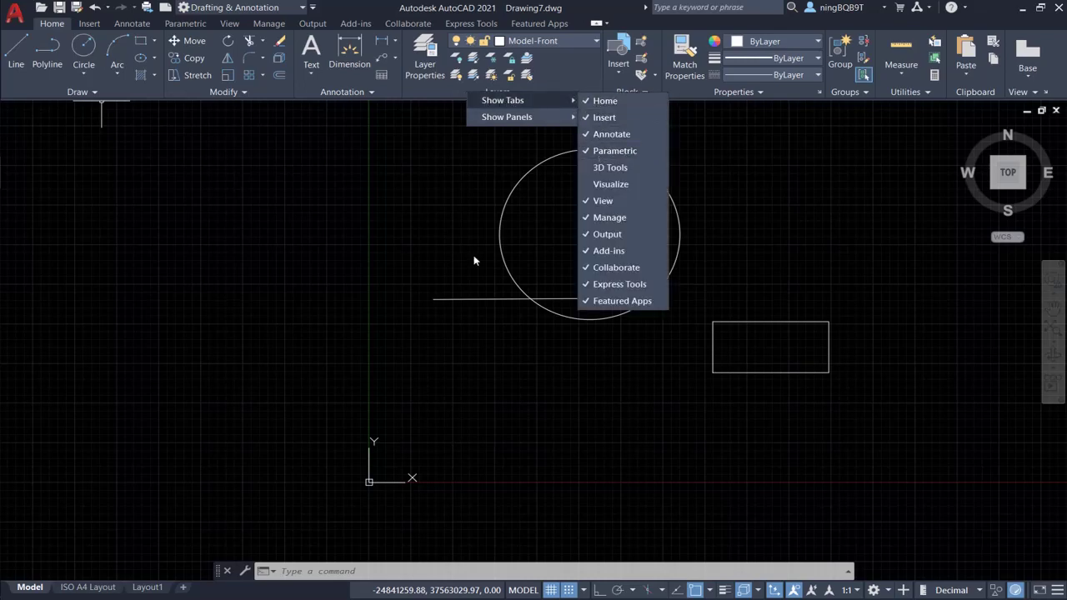
pyautogui.click(214, 597)
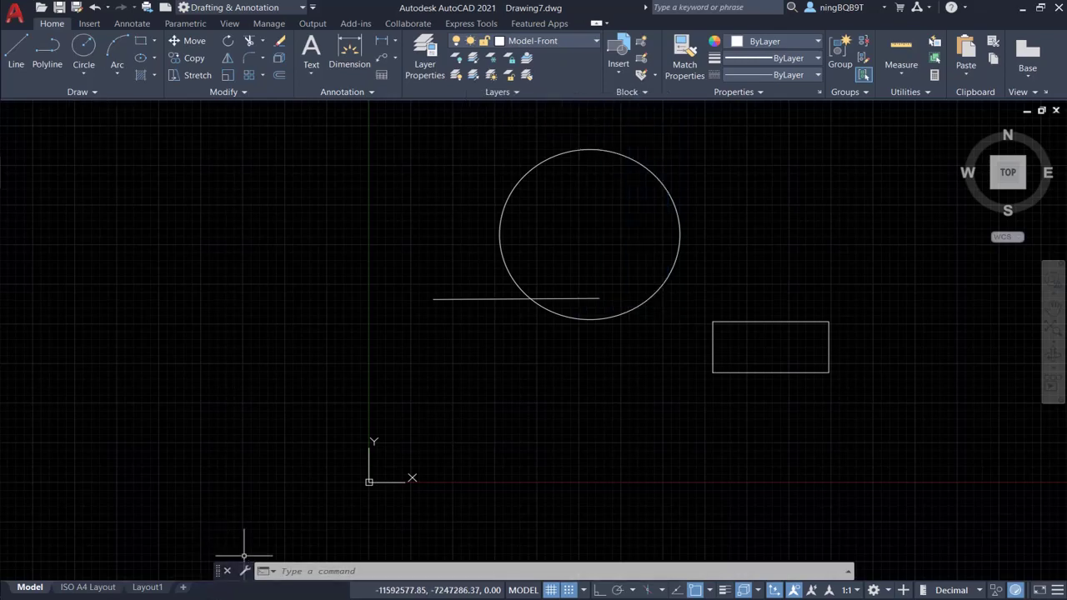
pyautogui.rightClick(241, 592)
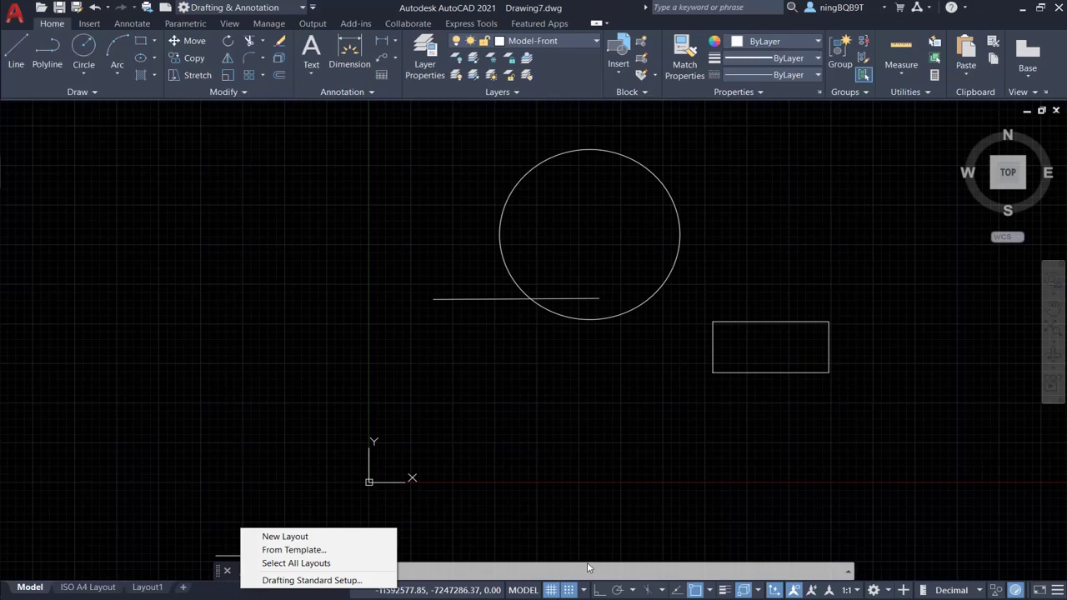
pyautogui.rightClick(551, 590)
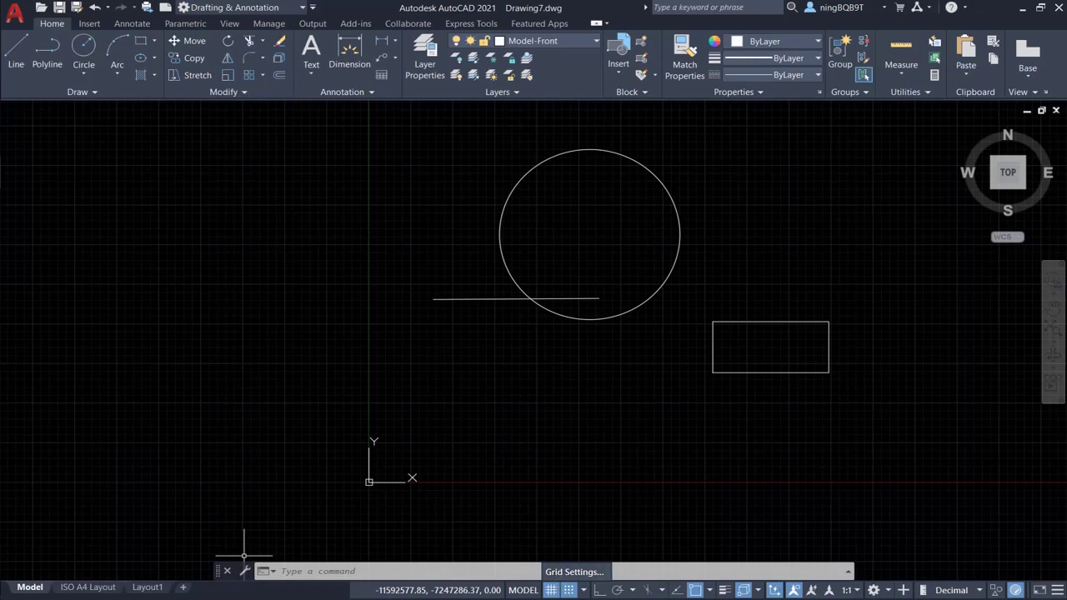
pyautogui.click(701, 504)
pyautogui.click(625, 466)
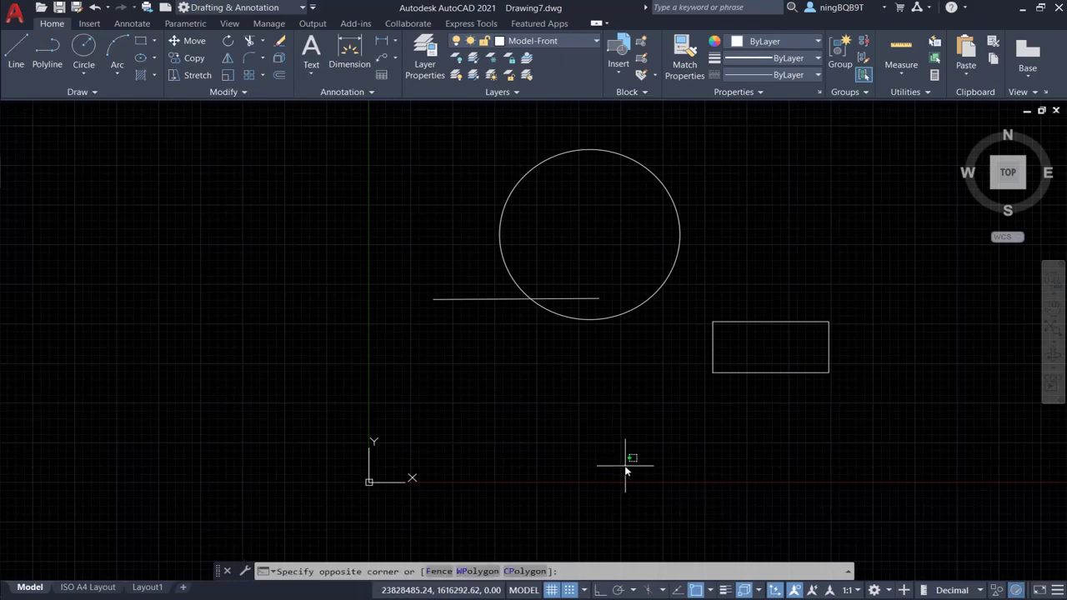